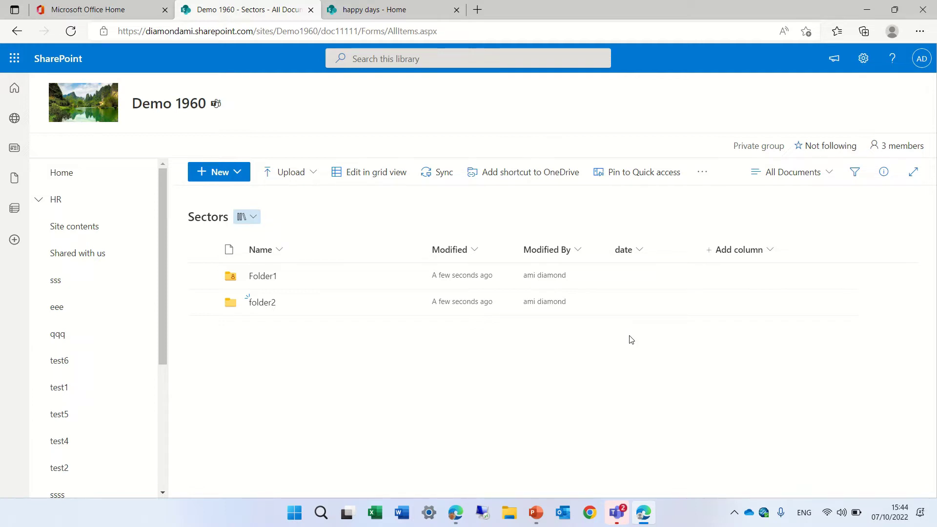
- Dismiss the site-design prompt, open happy days Documents, then return to the Demo 1960 Sectors tab
click(406, 12)
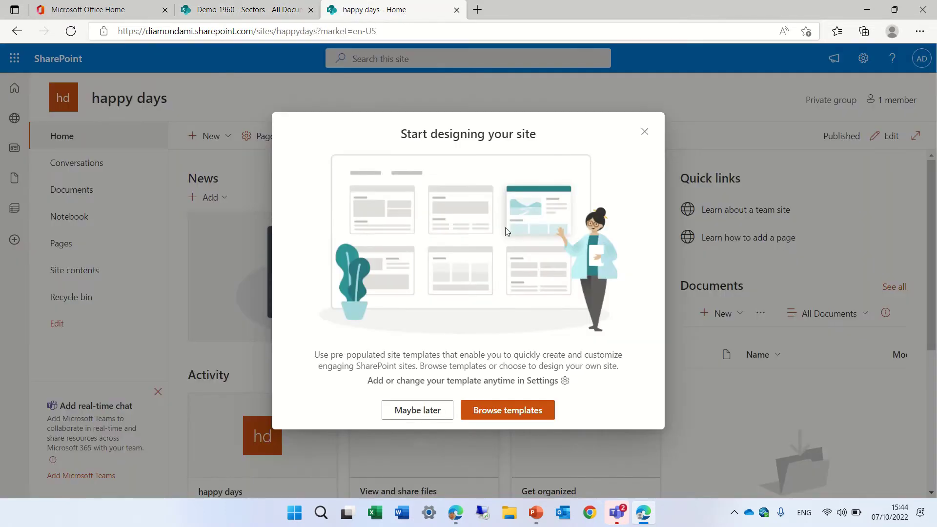
click(645, 132)
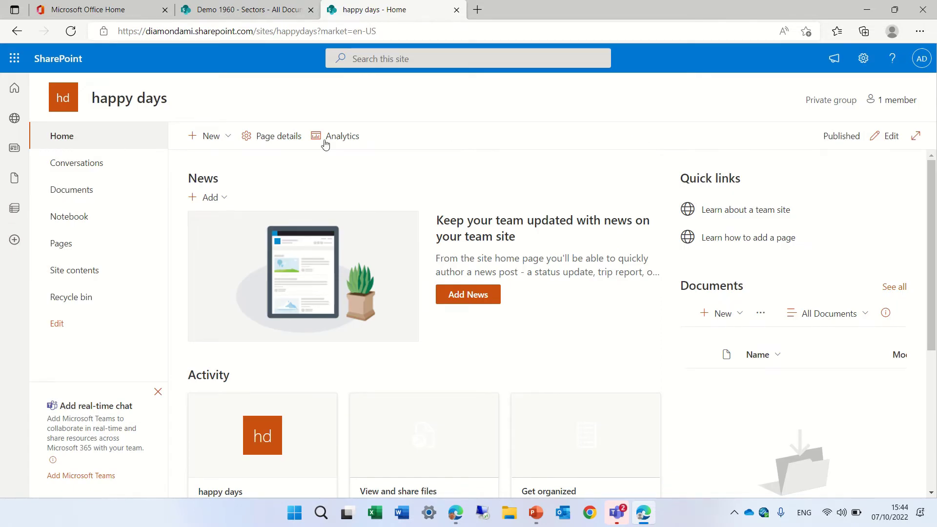
click(93, 192)
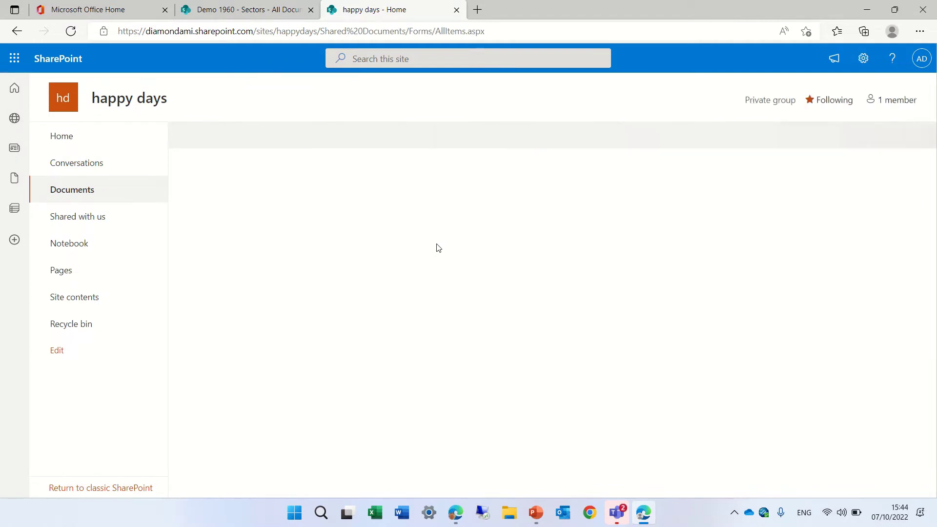
click(245, 10)
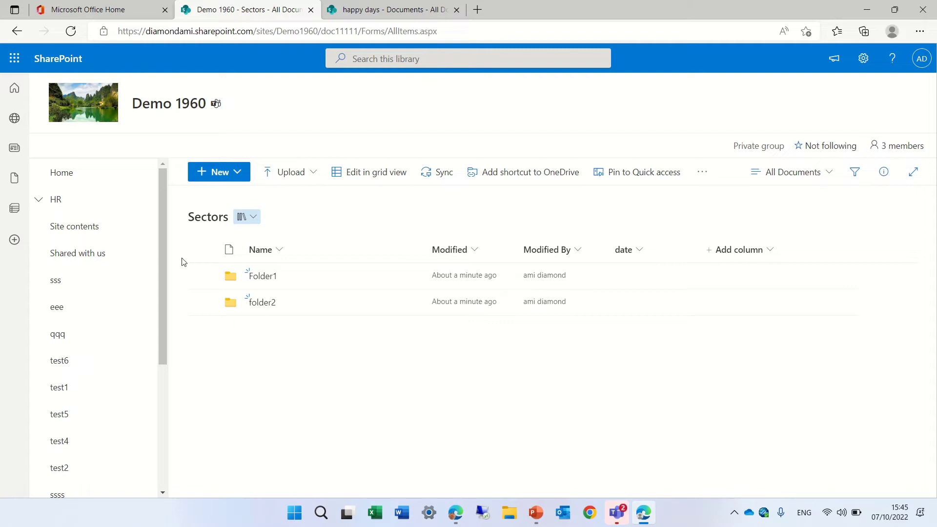
- Check Folder1's two image files, then select Folder1 in Sectors and open its actions menu
click(276, 277)
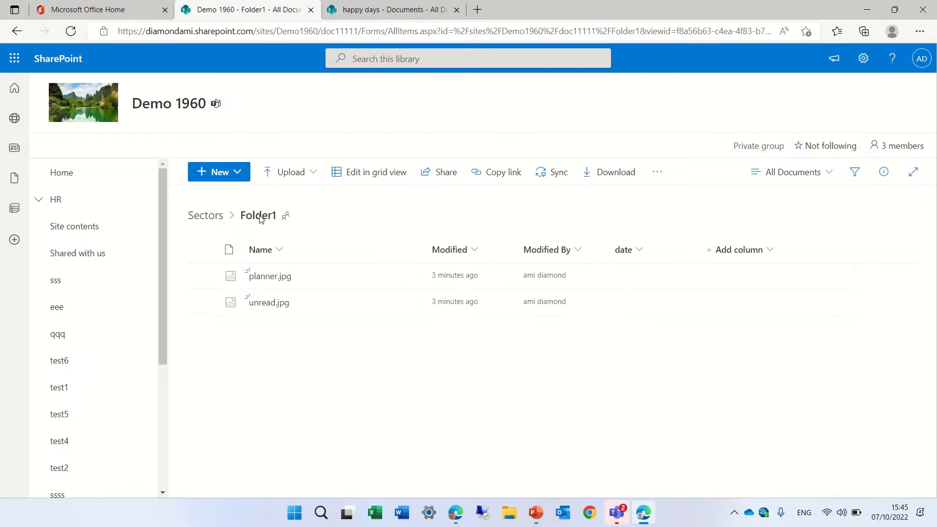
mouse_move(287, 313)
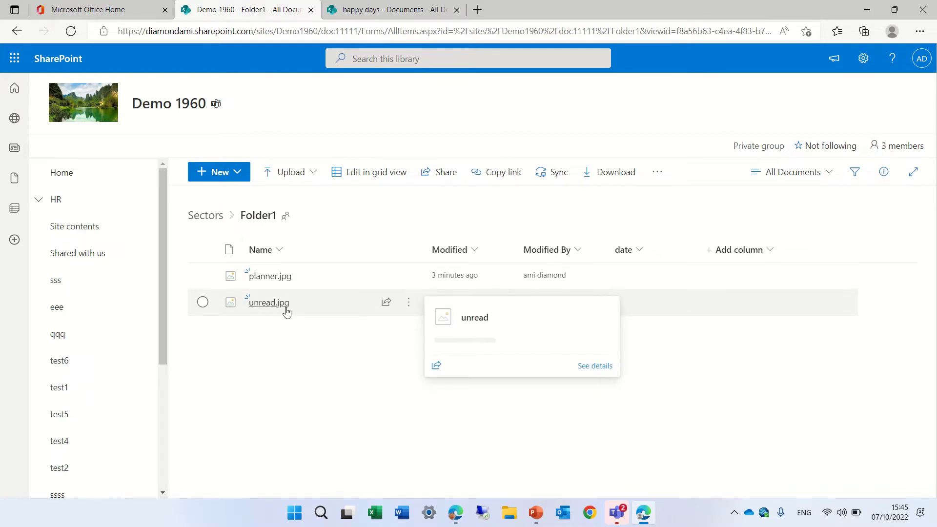
click(207, 215)
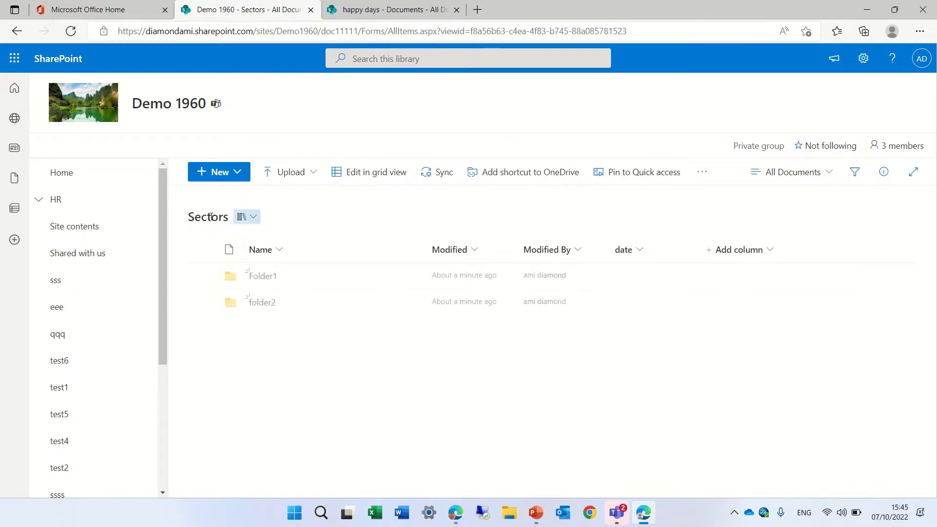
click(203, 275)
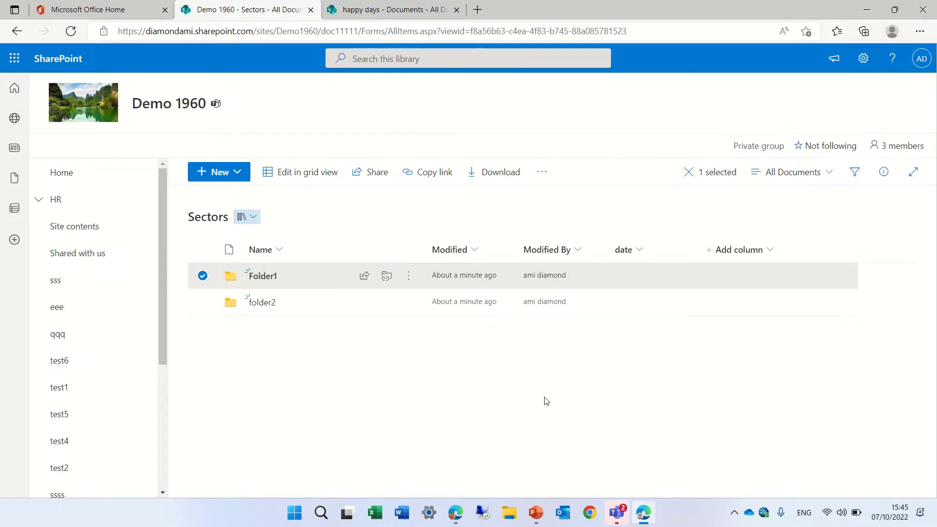
click(544, 174)
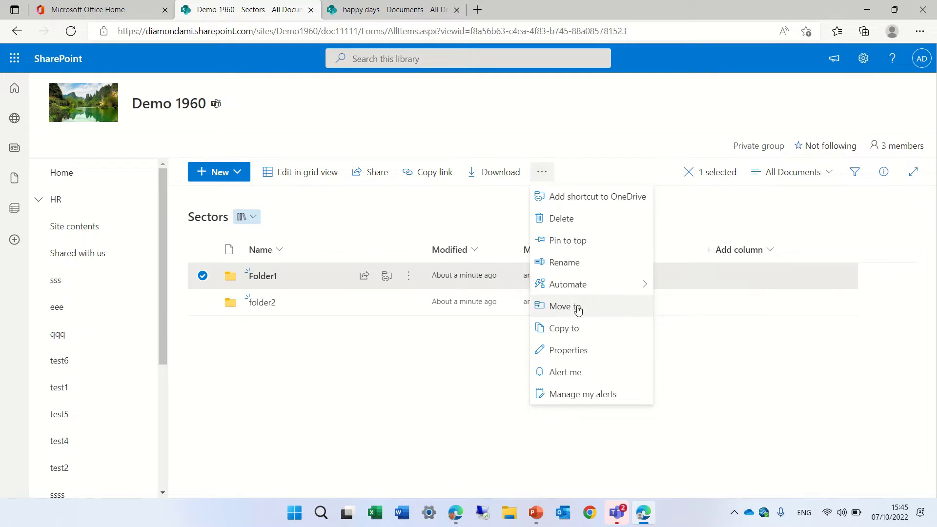
- Start copying Folder1 and browse the site libraries and More places for a destination
click(574, 328)
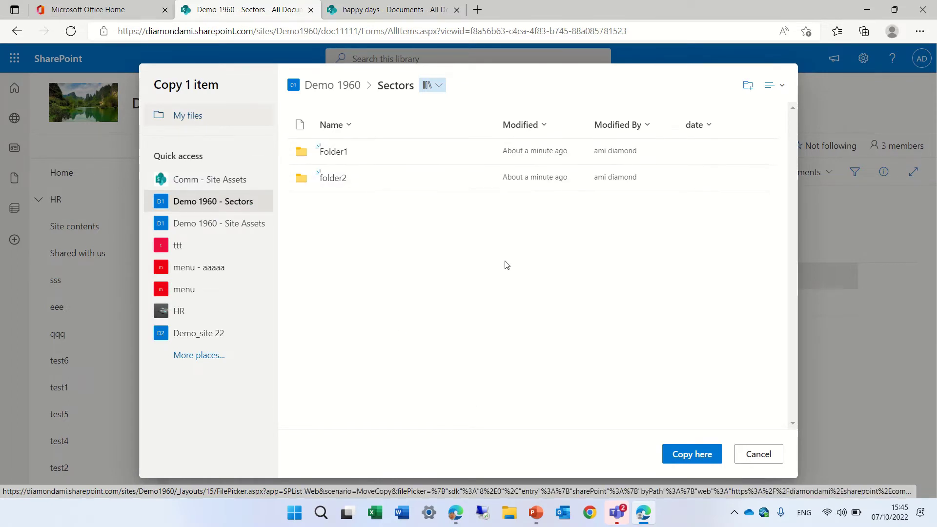
click(440, 86)
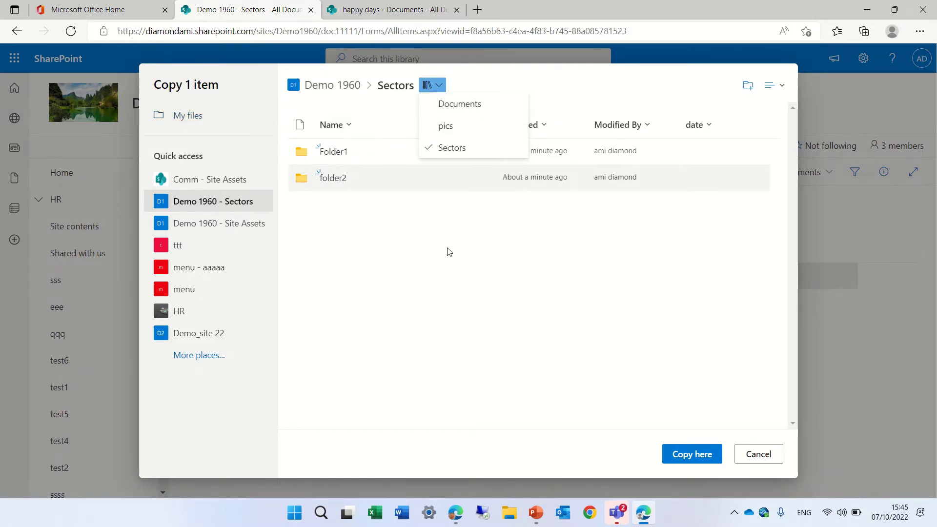
click(382, 313)
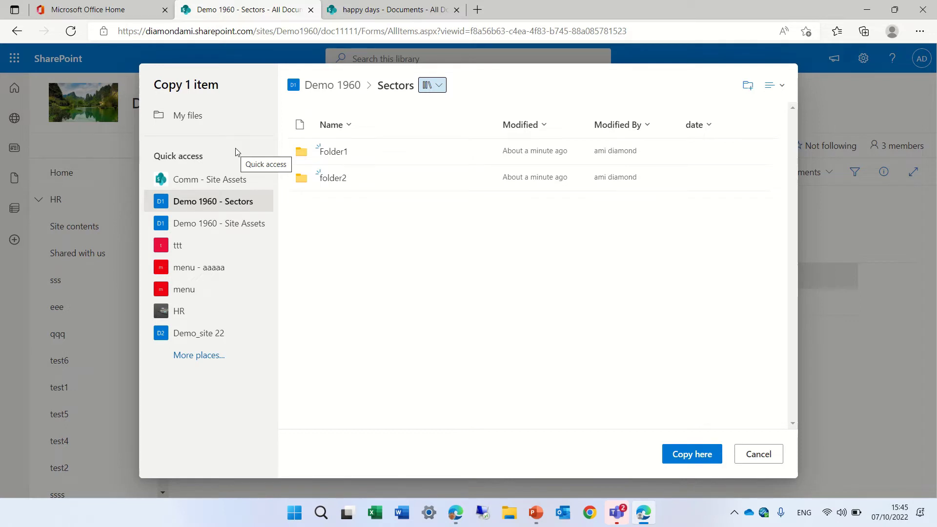
click(195, 356)
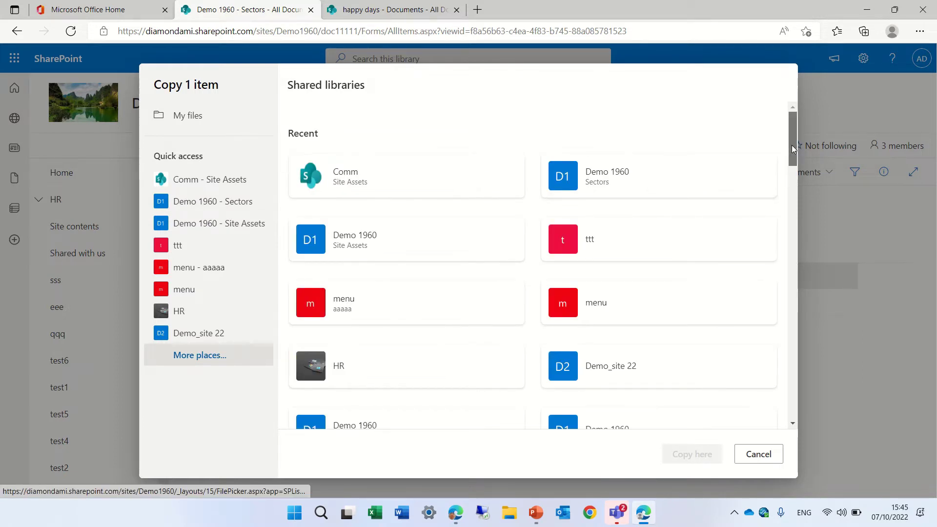
scroll(792, 157, down, 1)
drag(792, 156, 771, 260)
- Search the Copy dialog page for 'happy', finding no matching library
key(ctrl+f)
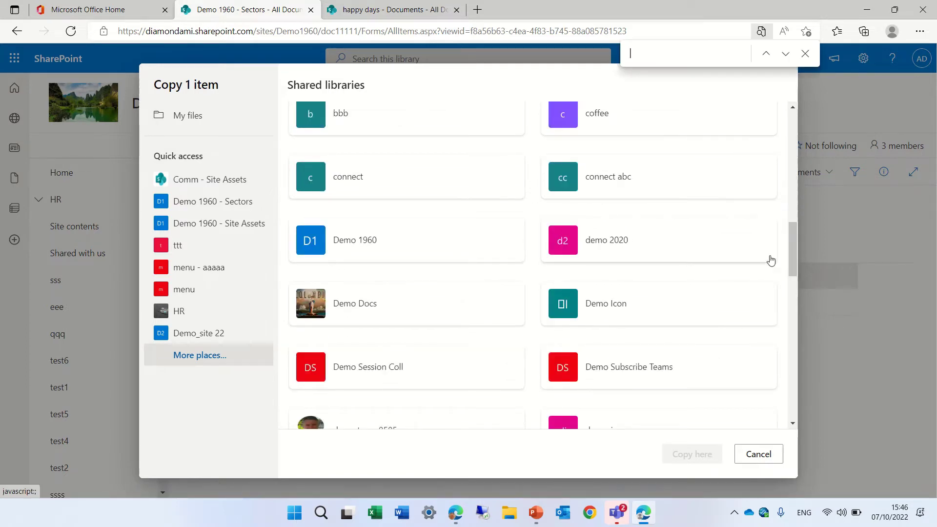
text(happy)
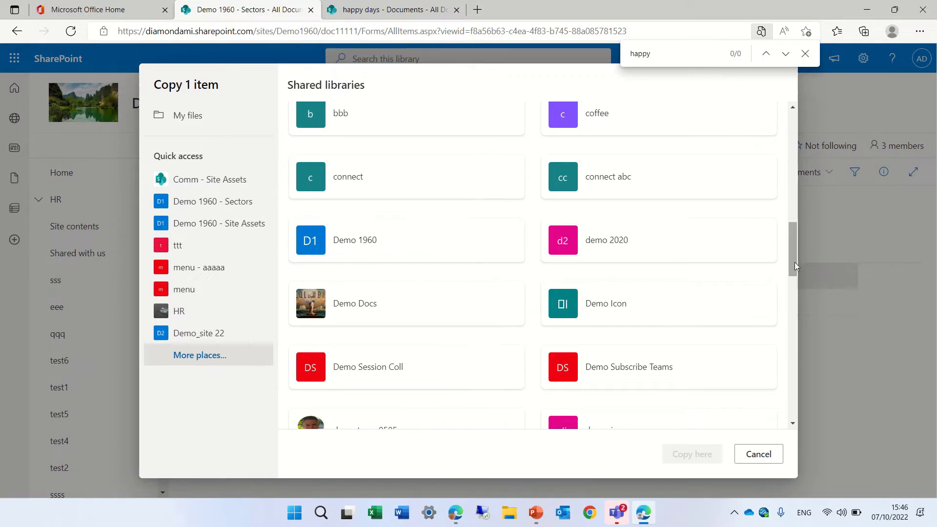
drag(794, 262, 800, 113)
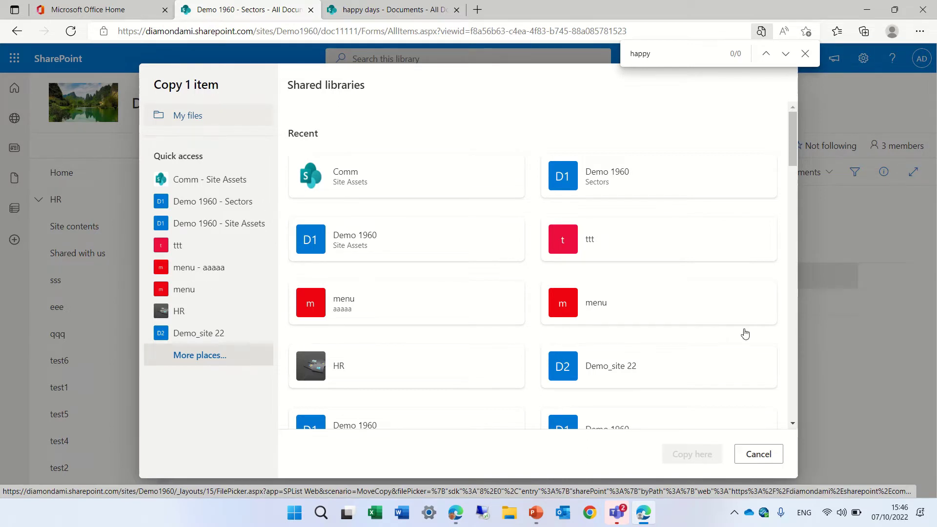
- Cancel the copy and pin the empty happy days Documents library to Quick access
click(760, 455)
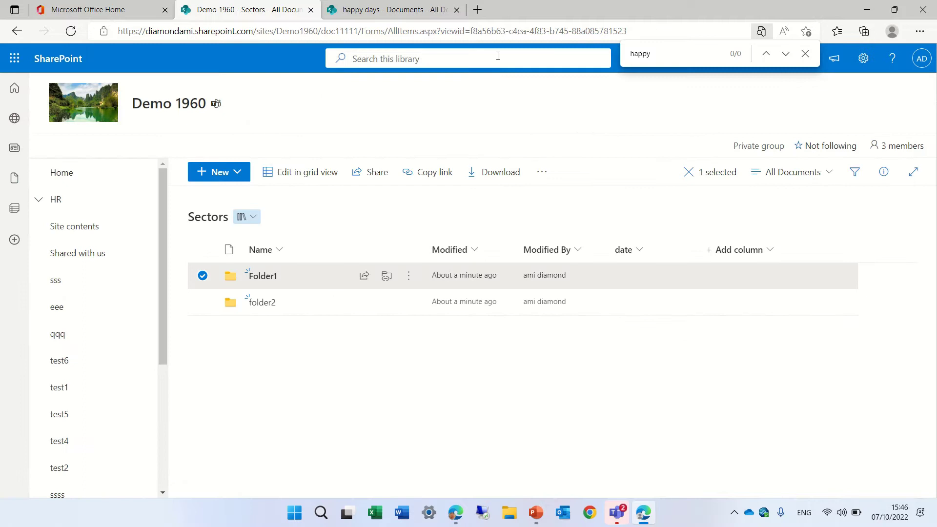
click(379, 9)
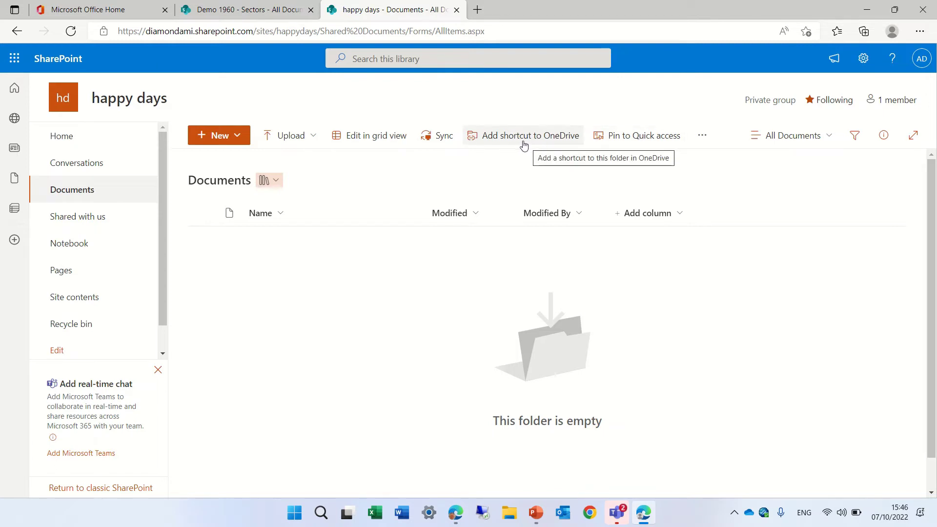
click(641, 141)
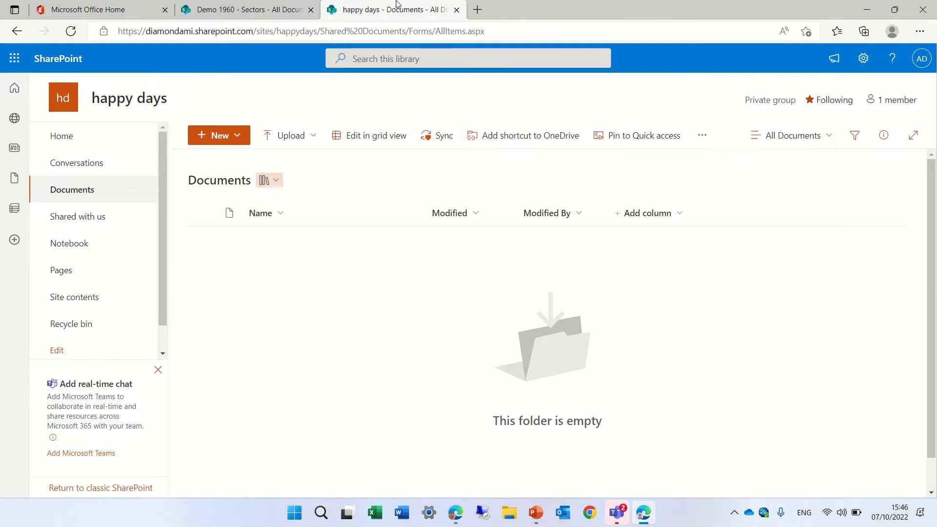
key(ctrl+f)
- Copy Folder1 from the Sectors library into the happy days Documents library
click(248, 9)
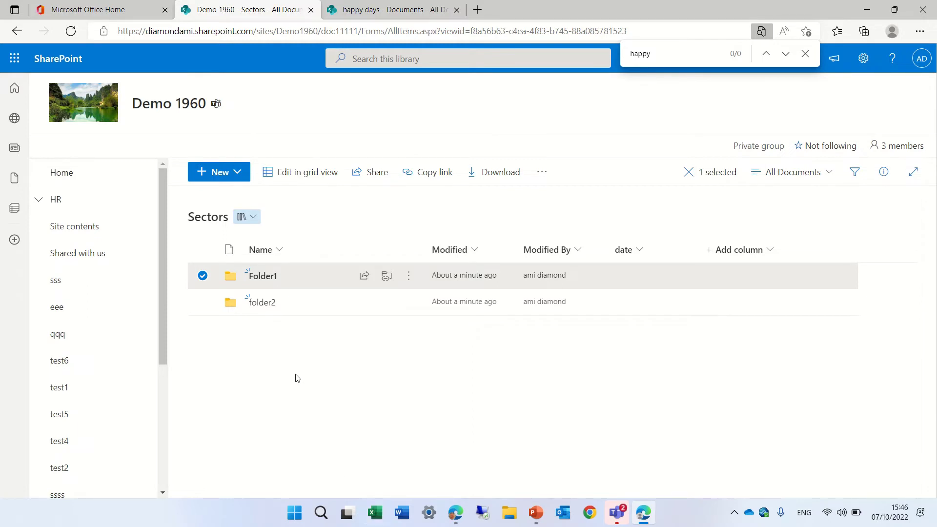
click(542, 177)
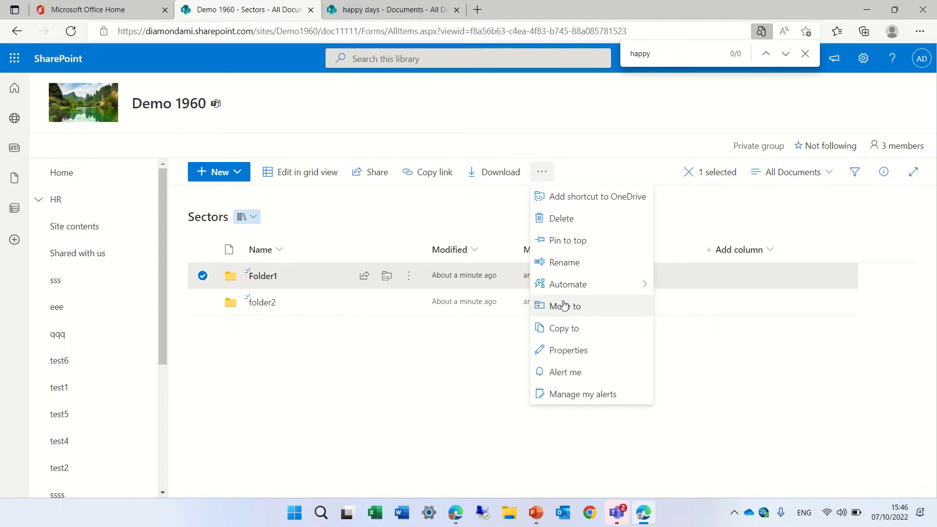
click(588, 328)
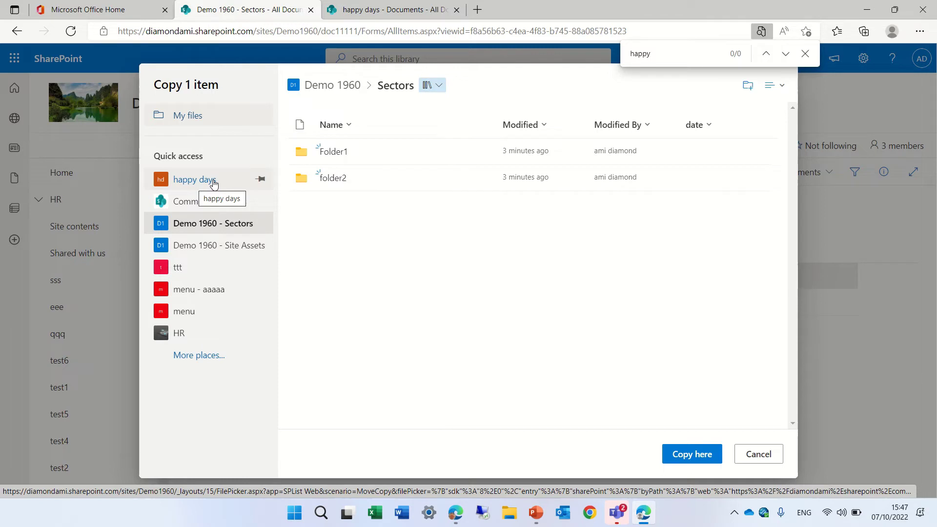
click(214, 182)
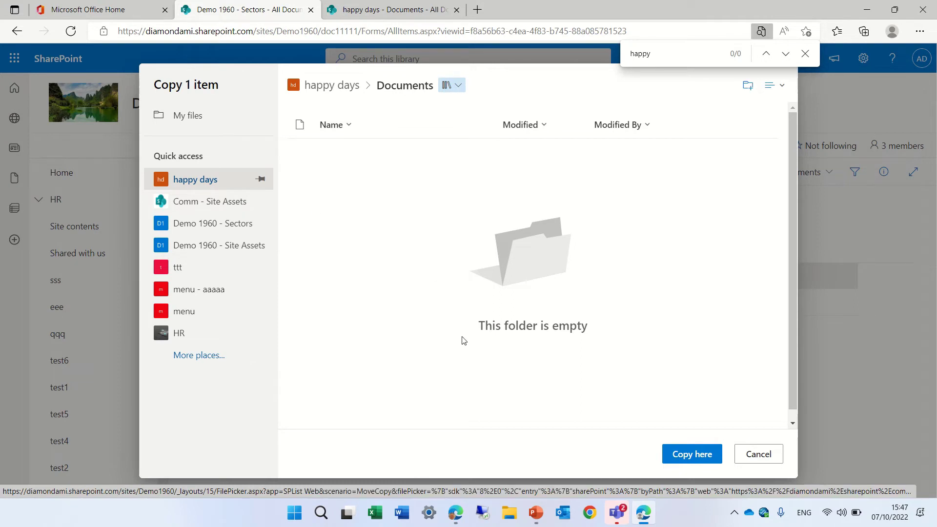
click(692, 454)
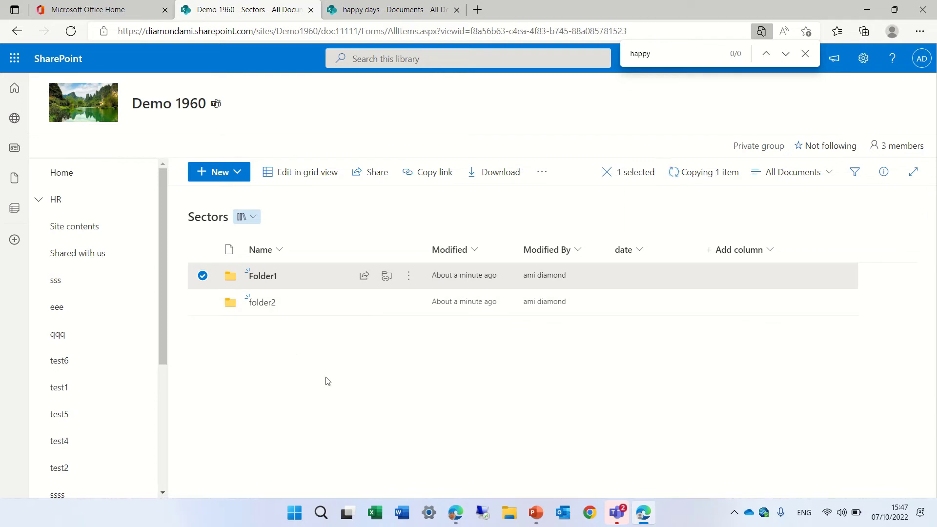
- Refresh happy days Documents, verify Folder1 holds planner.jpg and unread.jpg, then return to Sectors
mouse_move(408, 10)
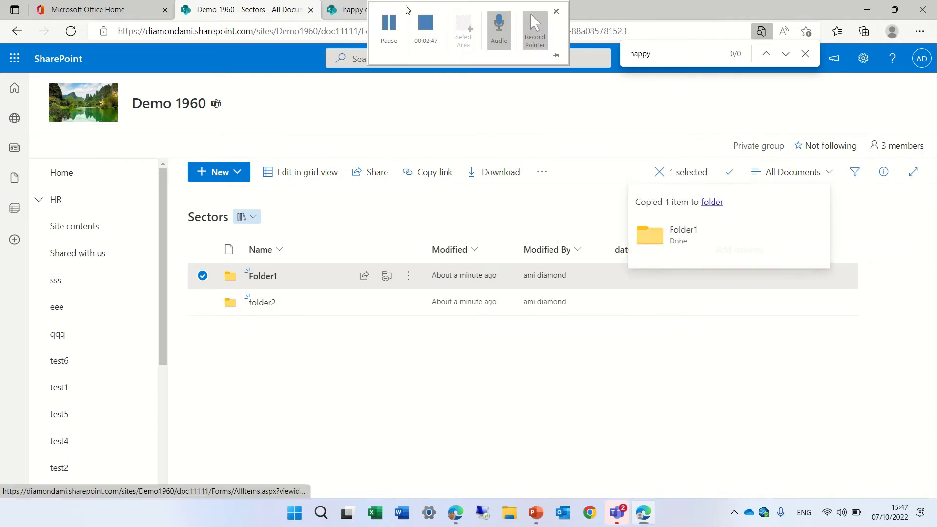
click(347, 12)
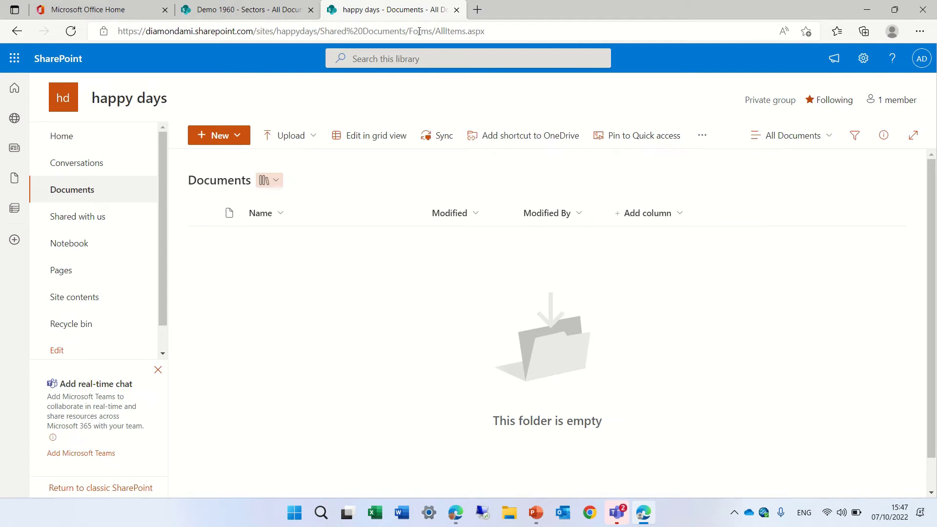
click(73, 35)
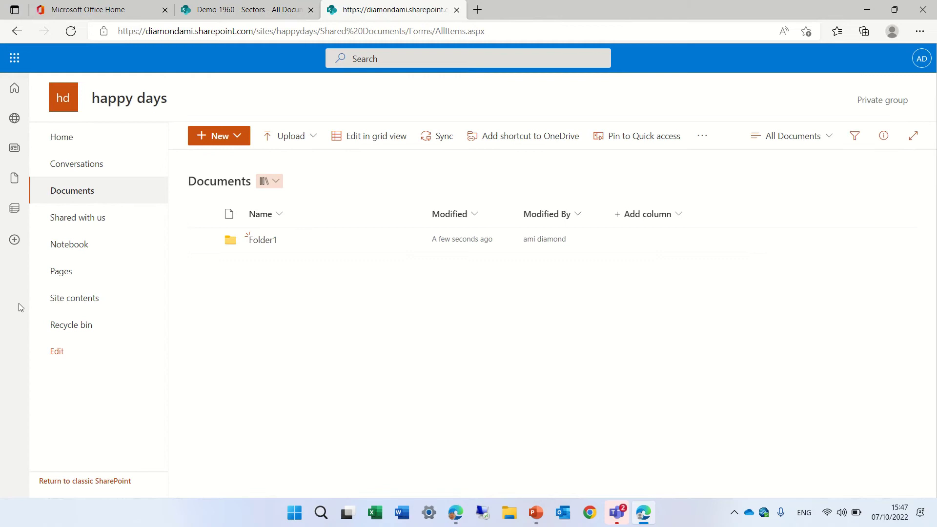
click(258, 239)
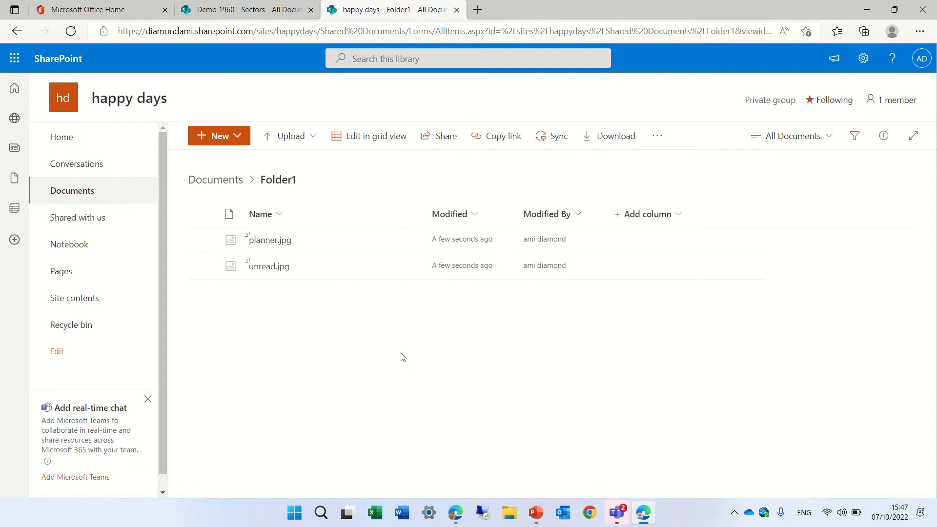
click(262, 11)
click(373, 343)
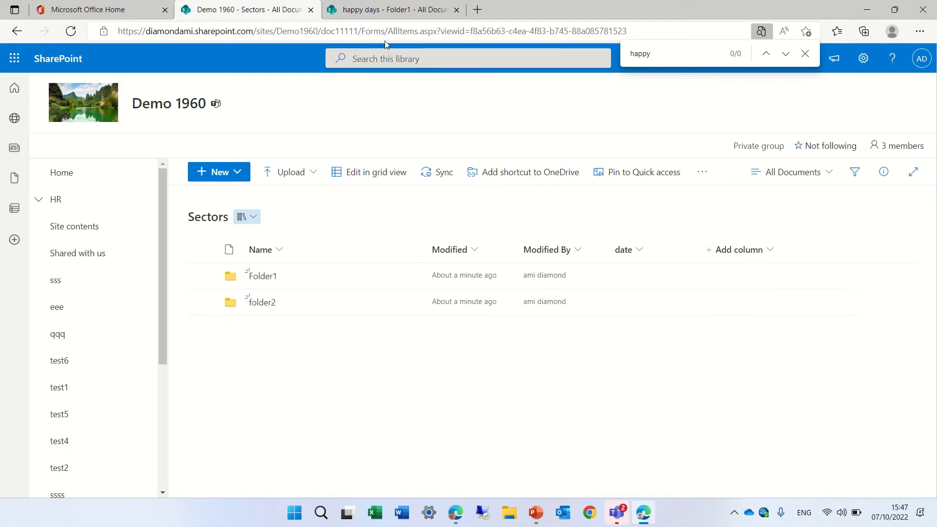
- Add a OneDrive shortcut to the happy days Documents library, then return to Sectors
click(397, 10)
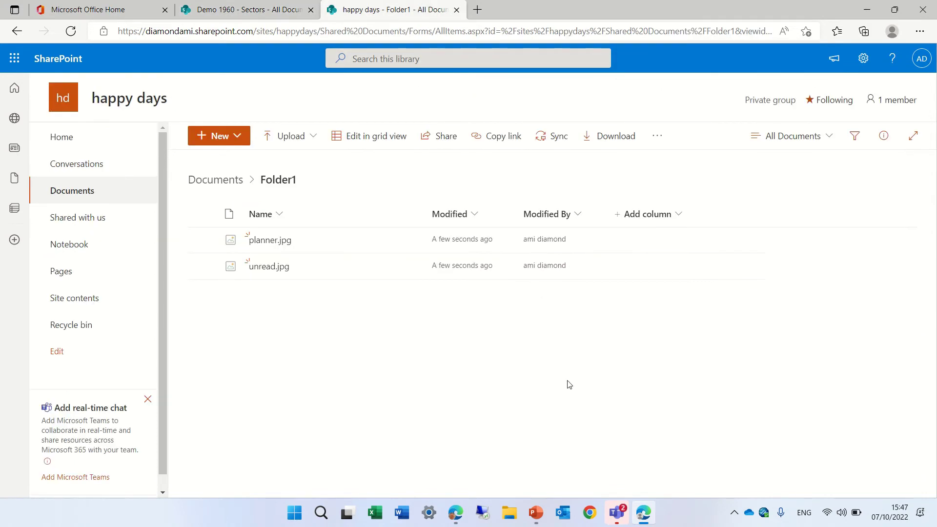
click(210, 181)
click(526, 138)
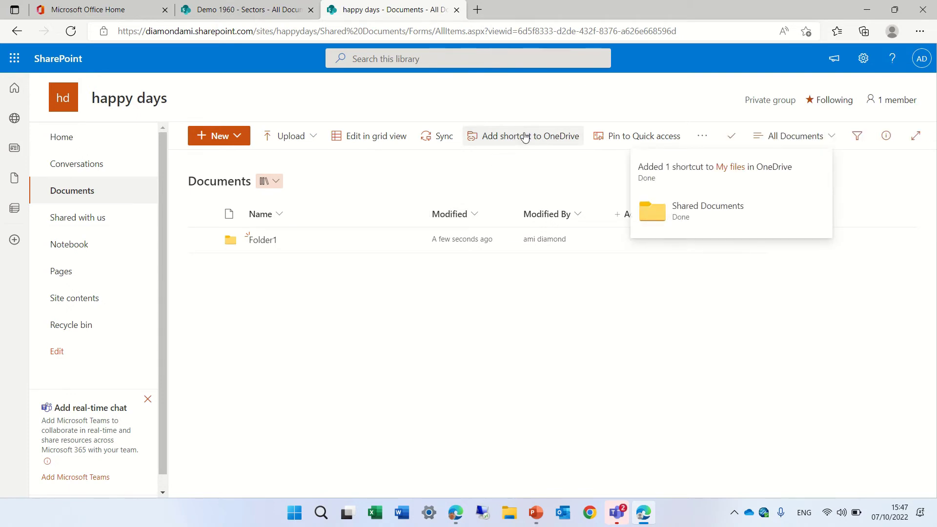
click(253, 11)
- Copy Folder1 from Sectors into My files > Shared Documents > Folder1
click(201, 276)
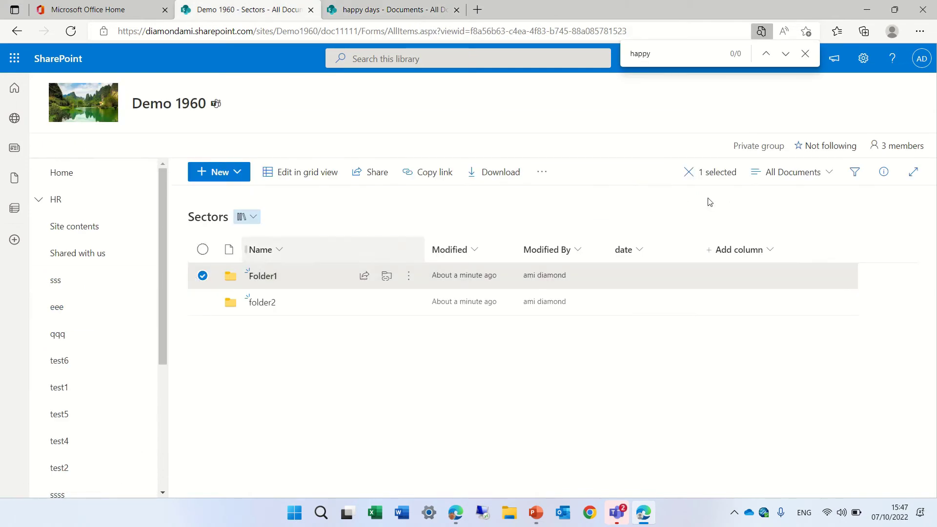
click(541, 172)
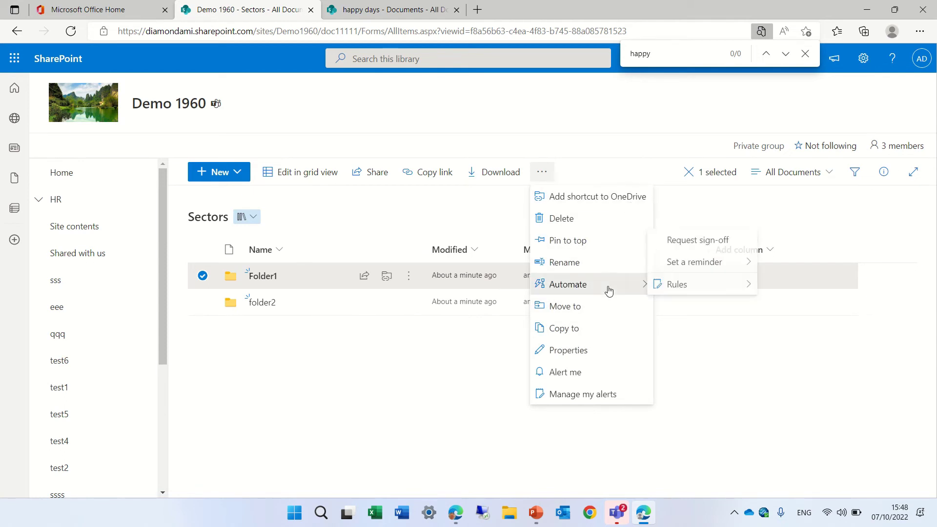
click(588, 337)
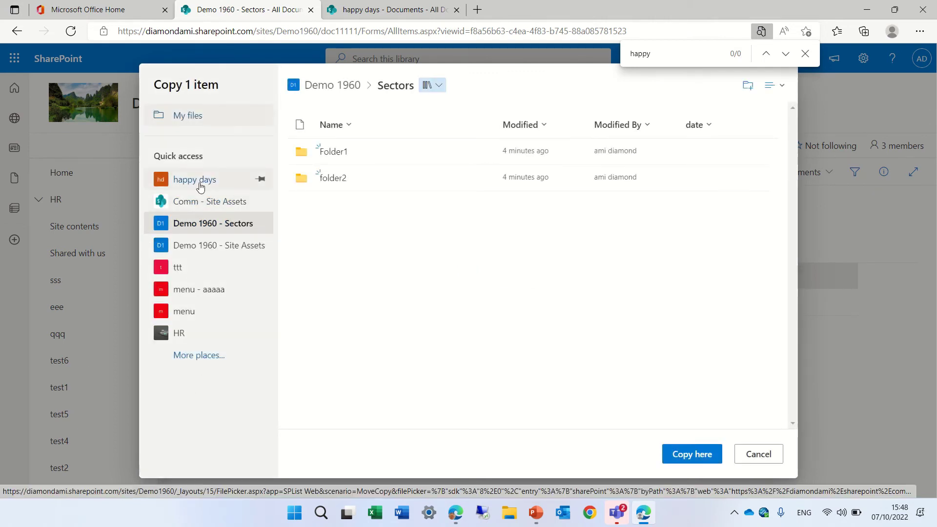
click(186, 122)
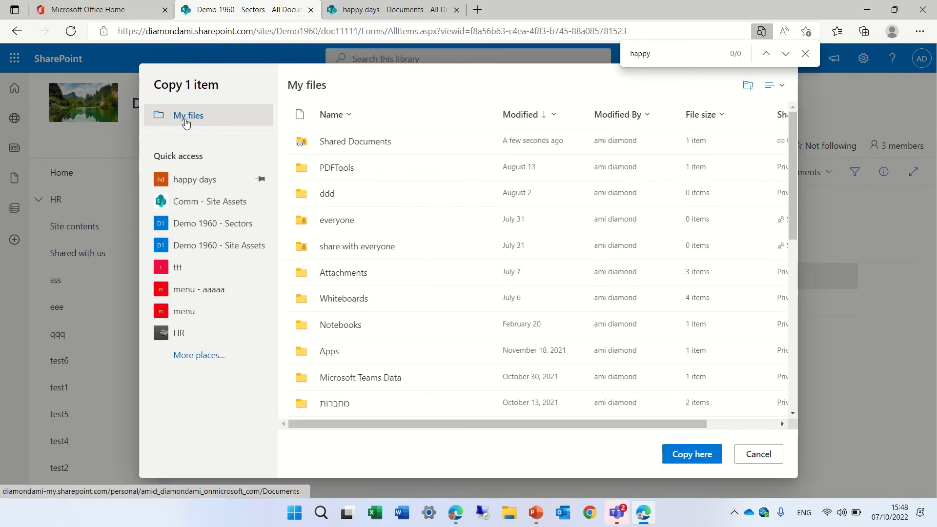
click(352, 143)
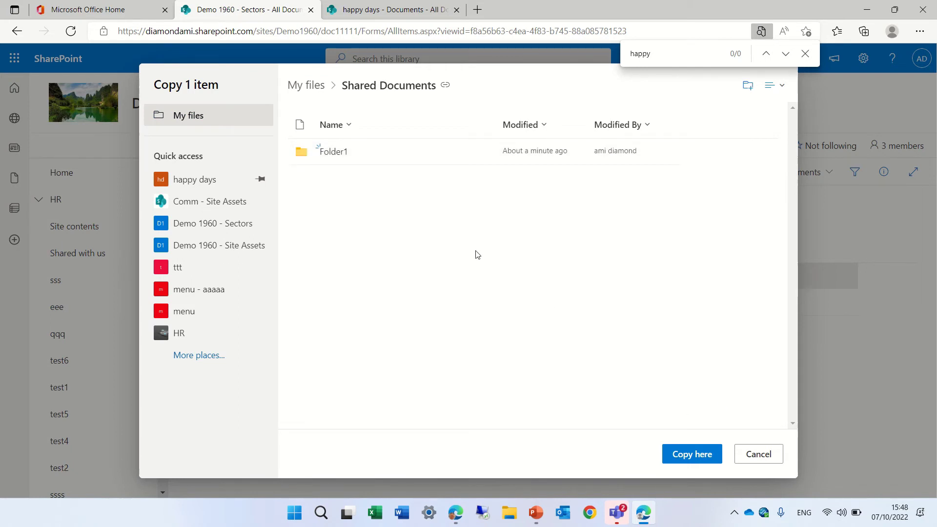
click(341, 155)
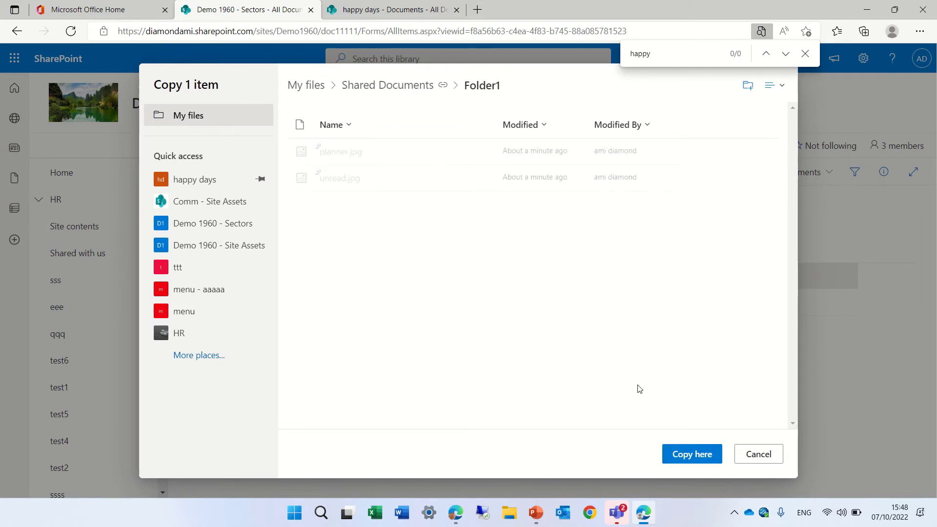
click(685, 456)
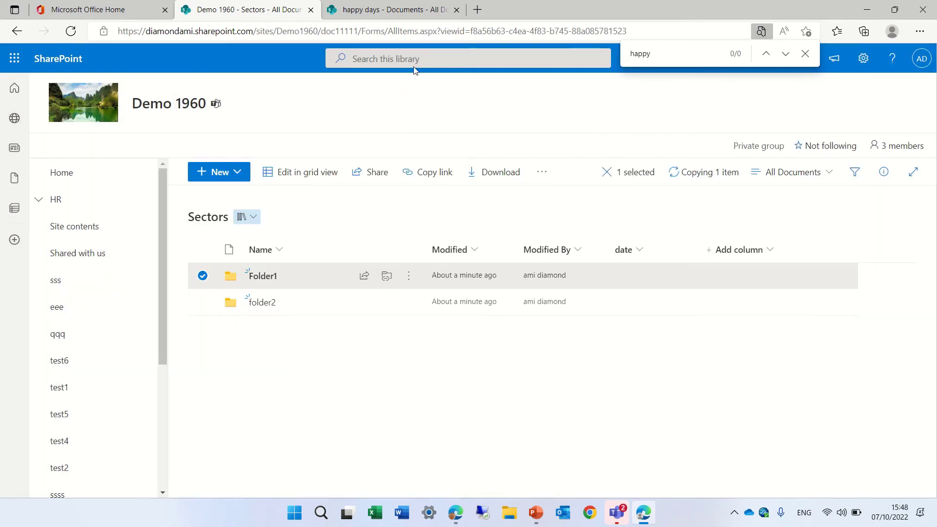
- Refresh happy days Folder1 to confirm the nested Folder1 copy, then return to Sectors
mouse_move(389, 13)
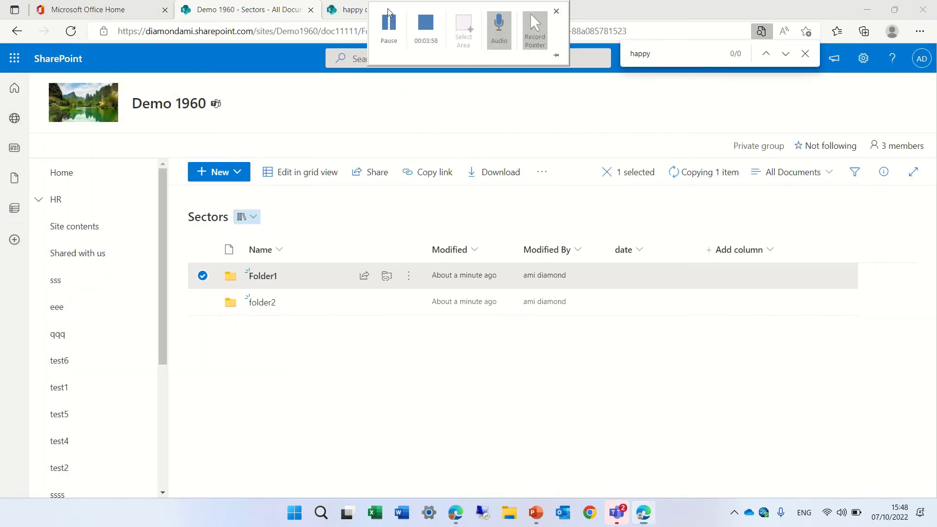
click(353, 10)
click(257, 241)
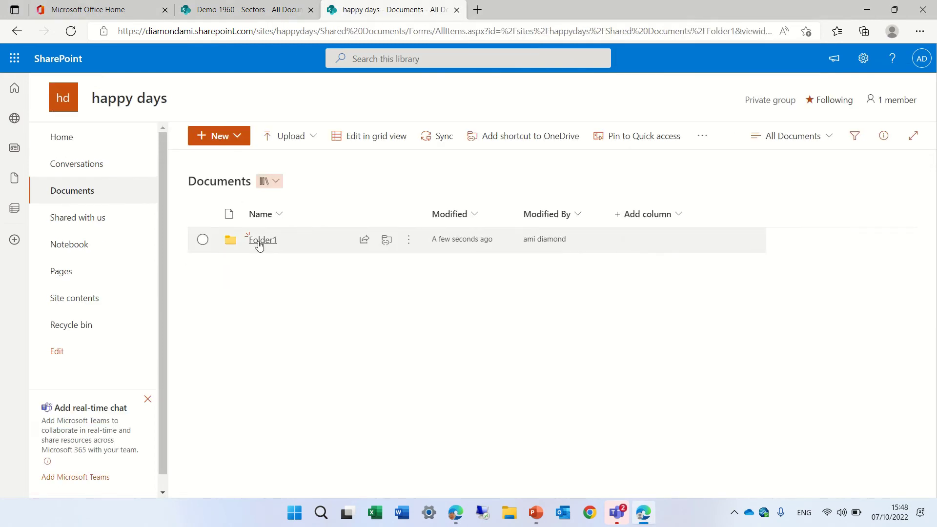
click(70, 34)
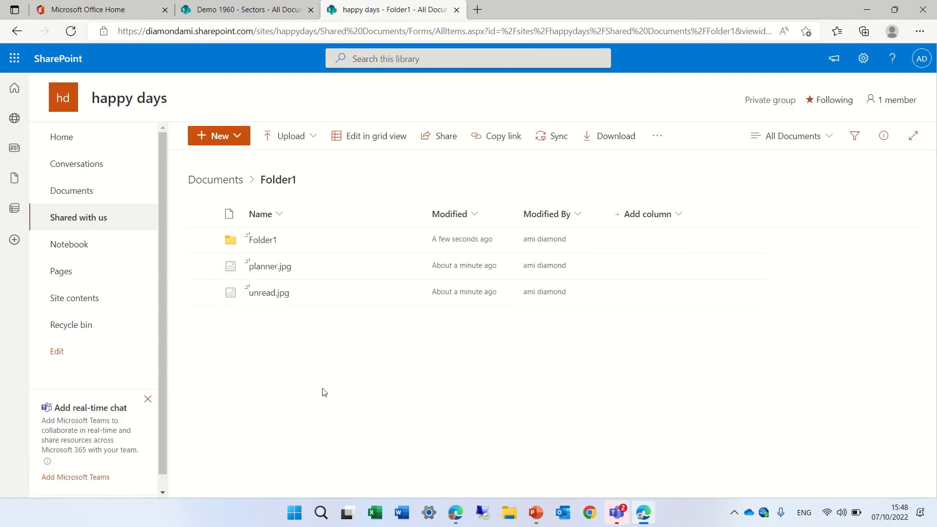
click(254, 10)
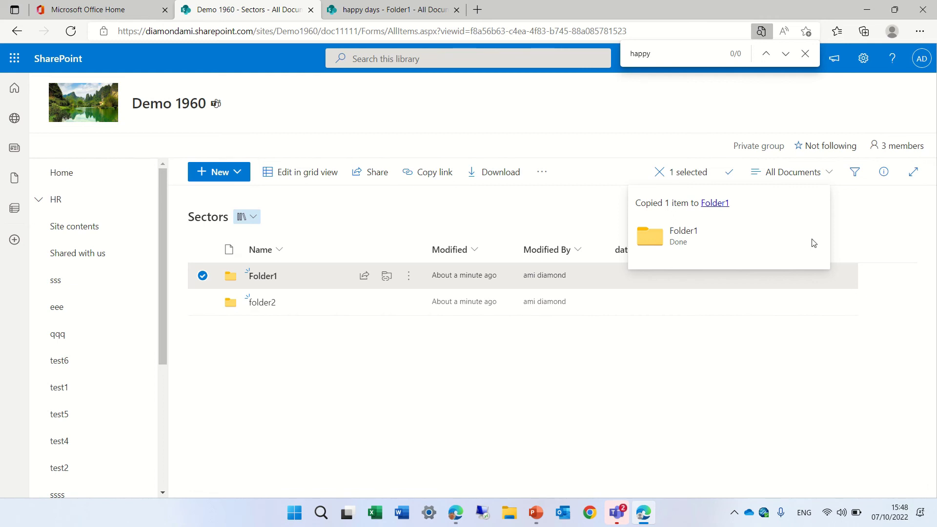
- Open OneDrive, unpin happy days from Quick access, and select the Shared Documents shortcut
click(11, 54)
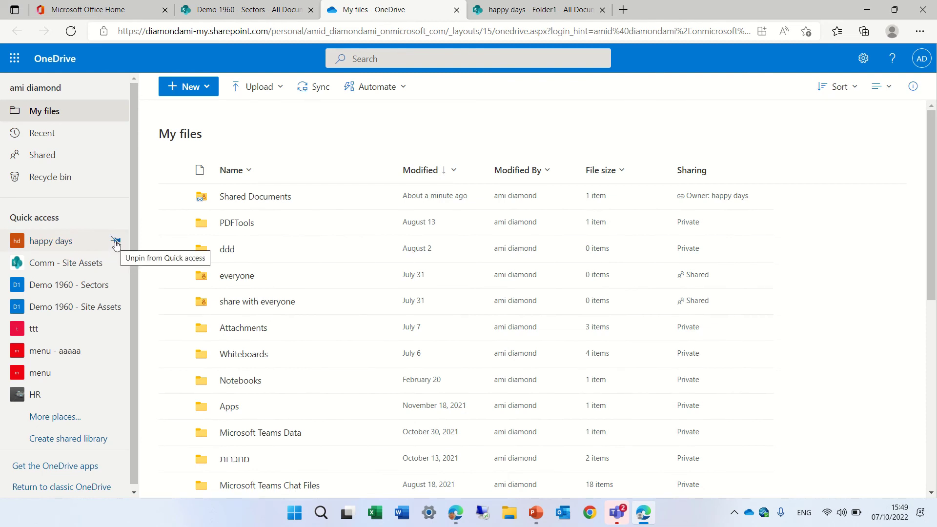
click(116, 243)
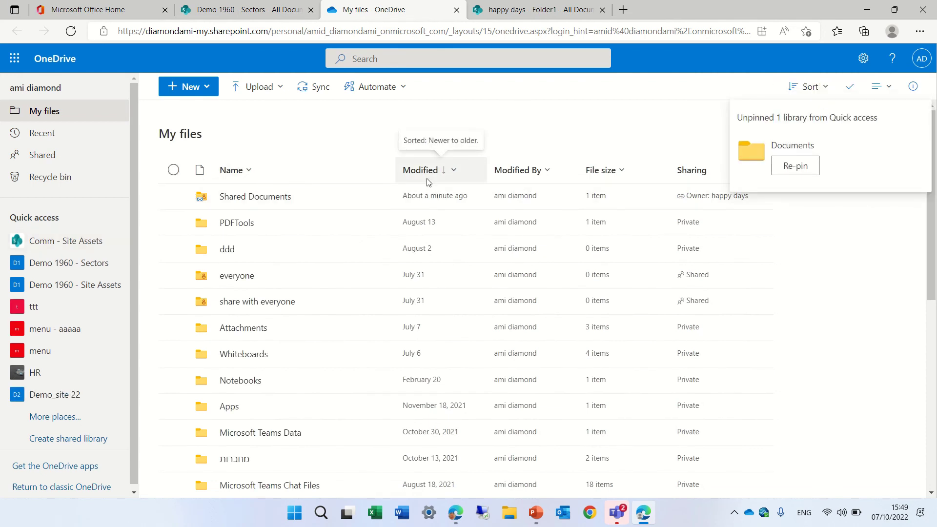
click(174, 198)
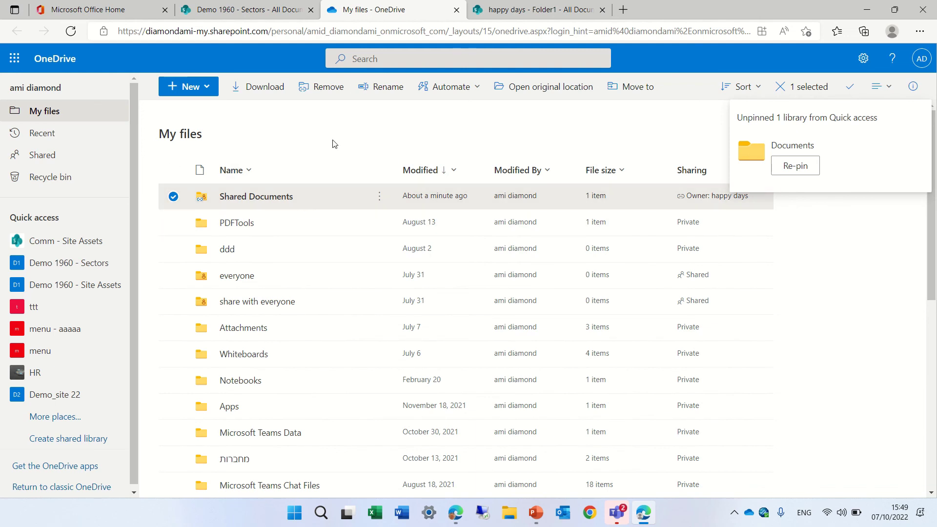
- Remove the selected Shared Documents shortcut from My files in OneDrive
click(323, 92)
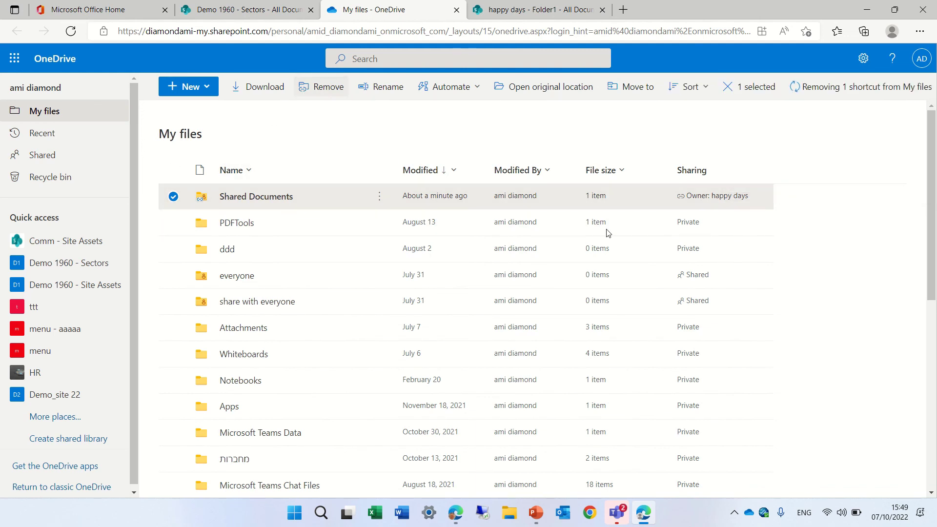